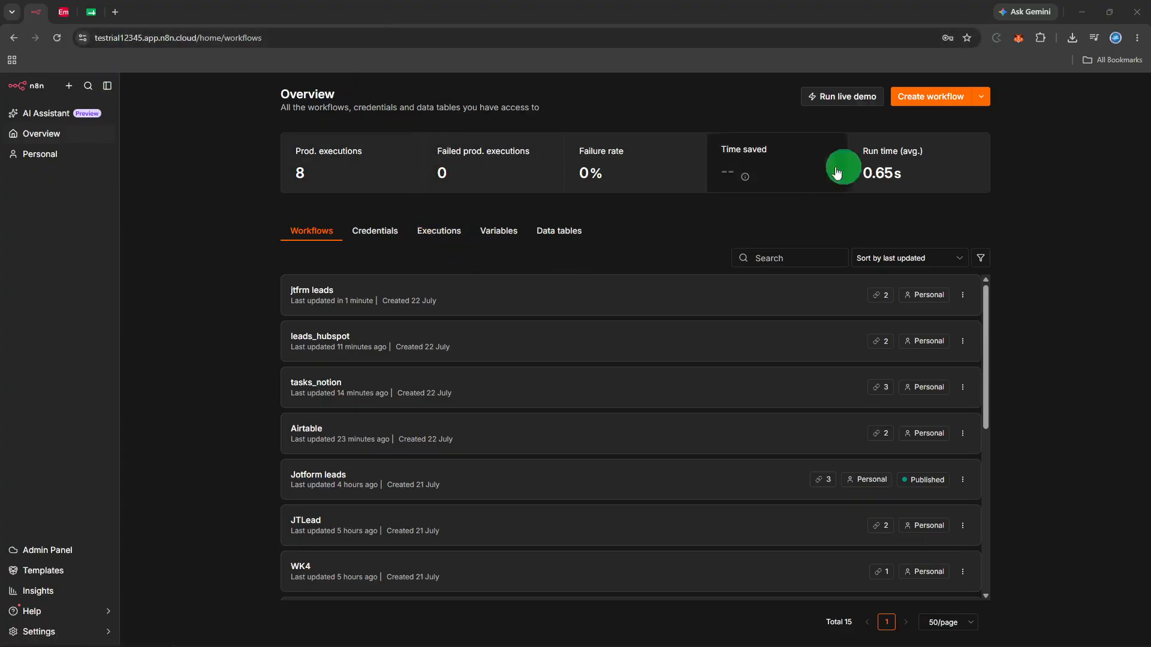
# Create a new workflow and name it webhook.
pyautogui.click(948, 98)
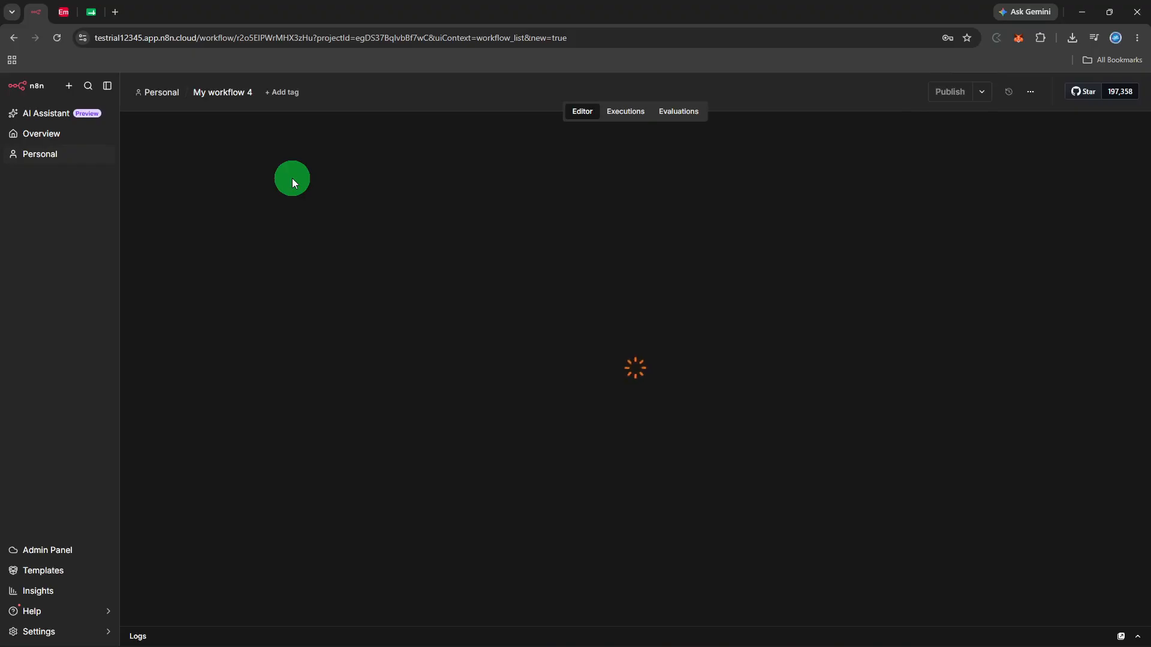
pyautogui.click(213, 98)
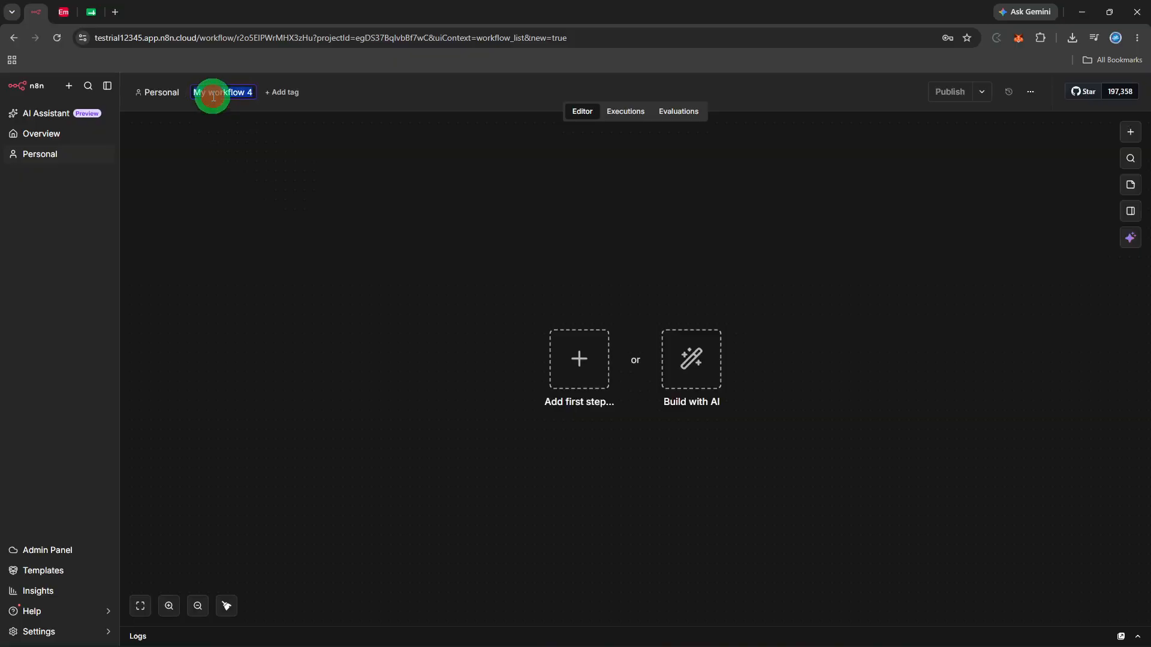
pyautogui.write('we')
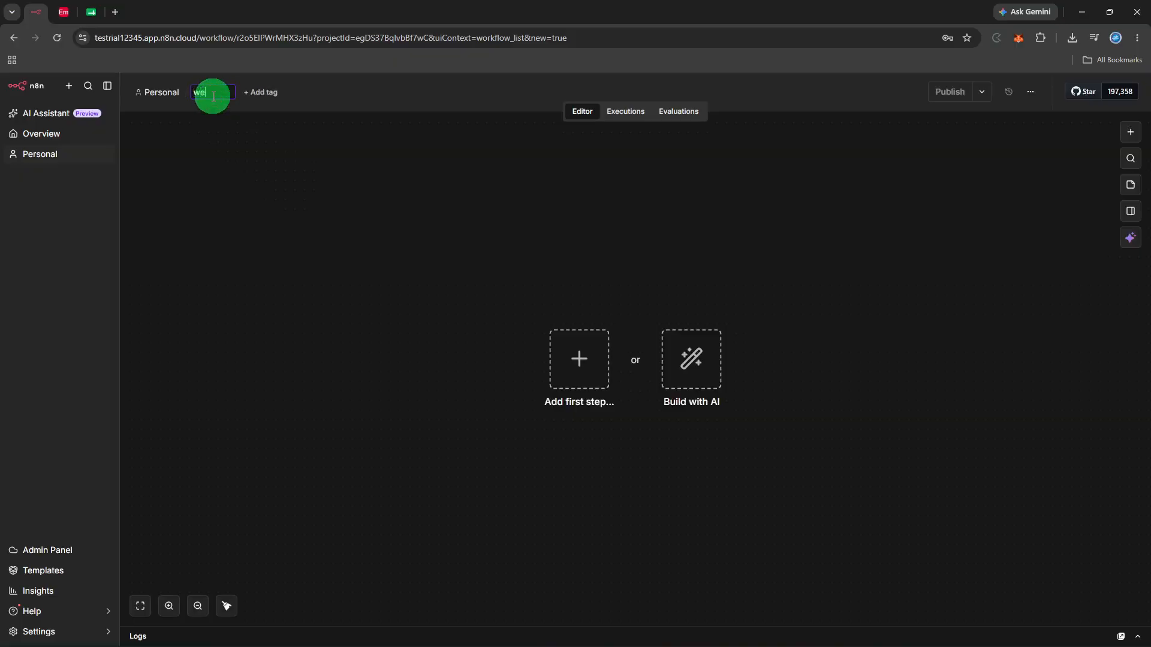
pyautogui.write('bhook')
pyautogui.click(235, 138)
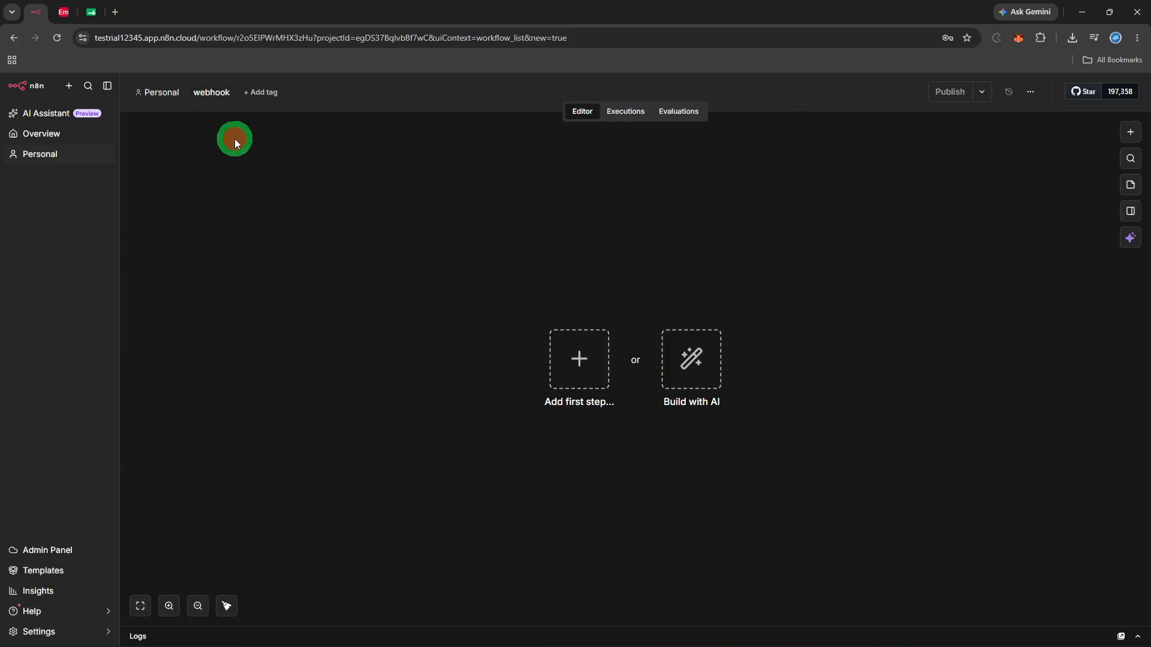
# Add a Webhook trigger as the workflow's first node.
pyautogui.click(575, 352)
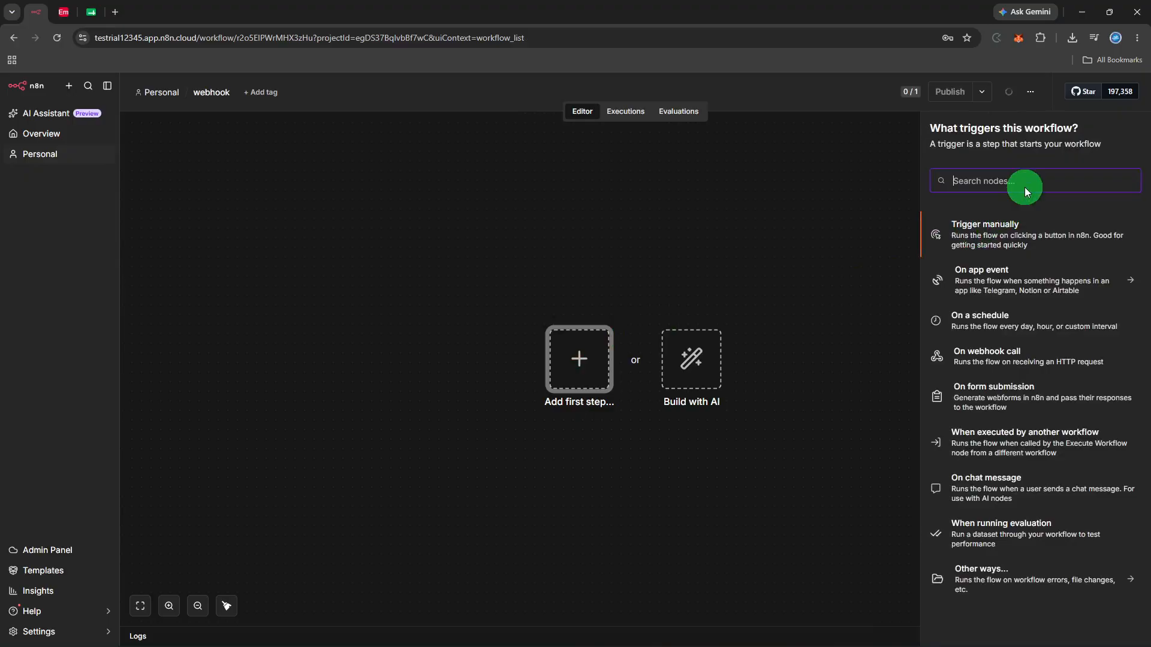
pyautogui.write('webhh')
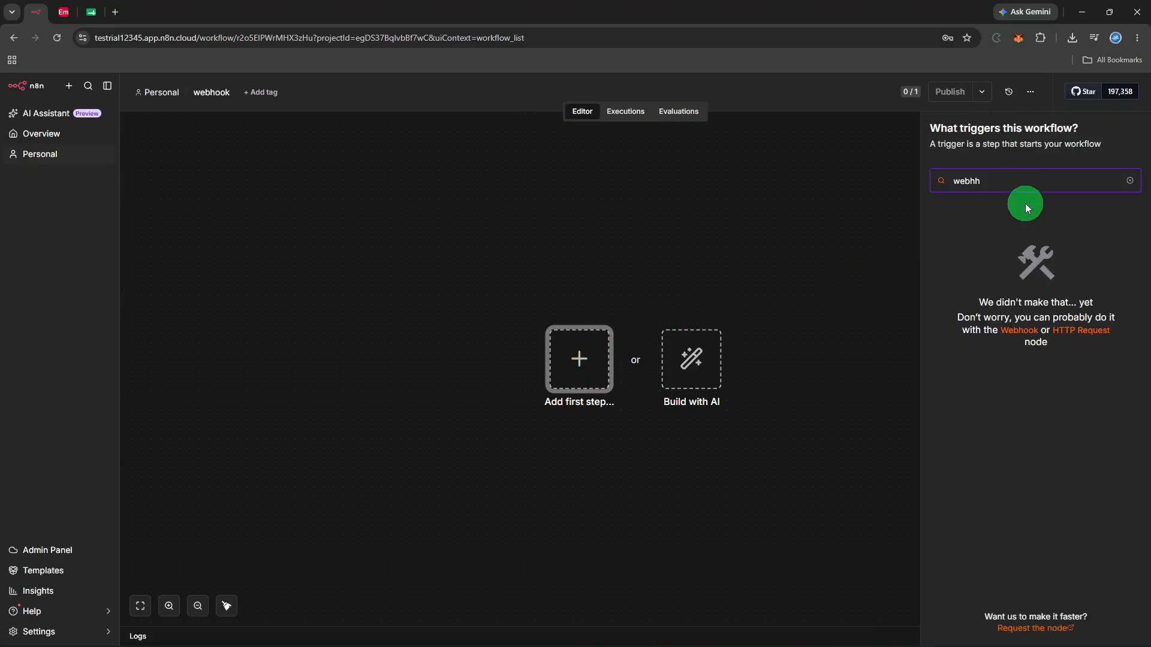
pyautogui.press('BackSpace')
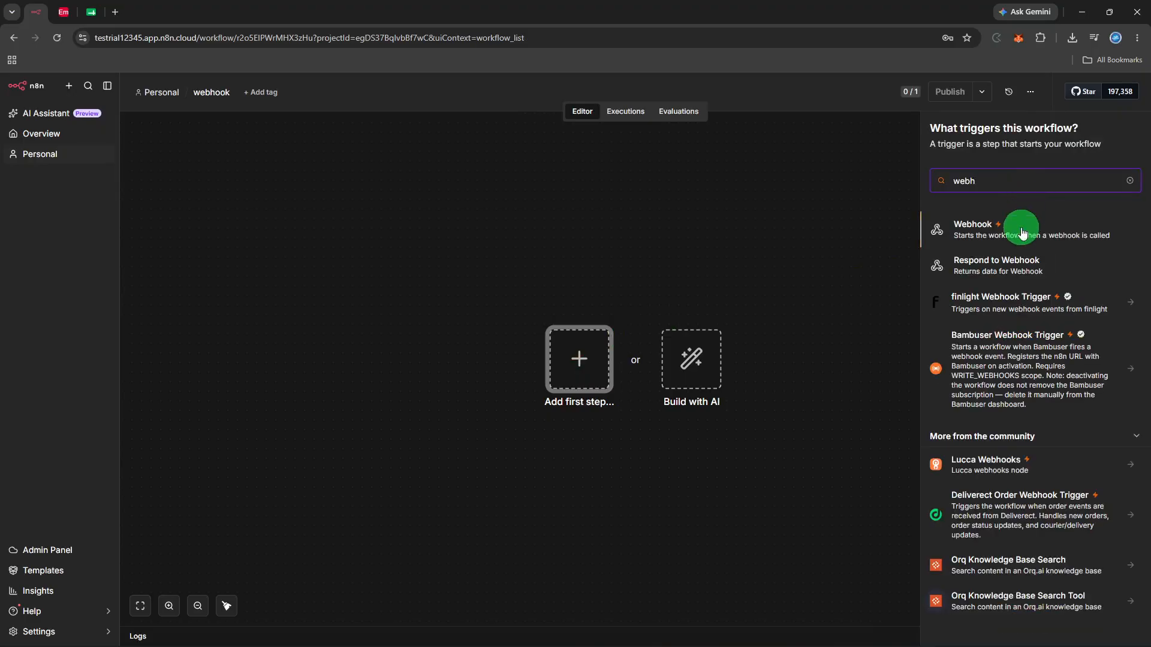
pyautogui.click(1022, 233)
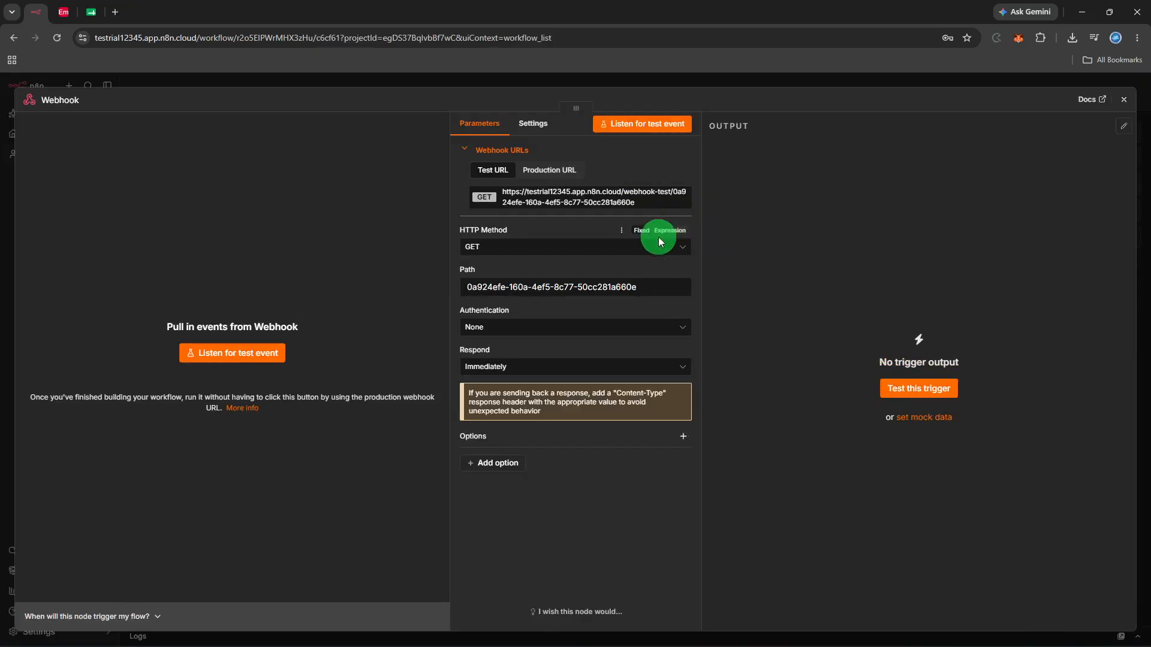
# Set the Webhook node's HTTP method to POST, keep authentication at None, and return to the canvas.
pyautogui.click(626, 251)
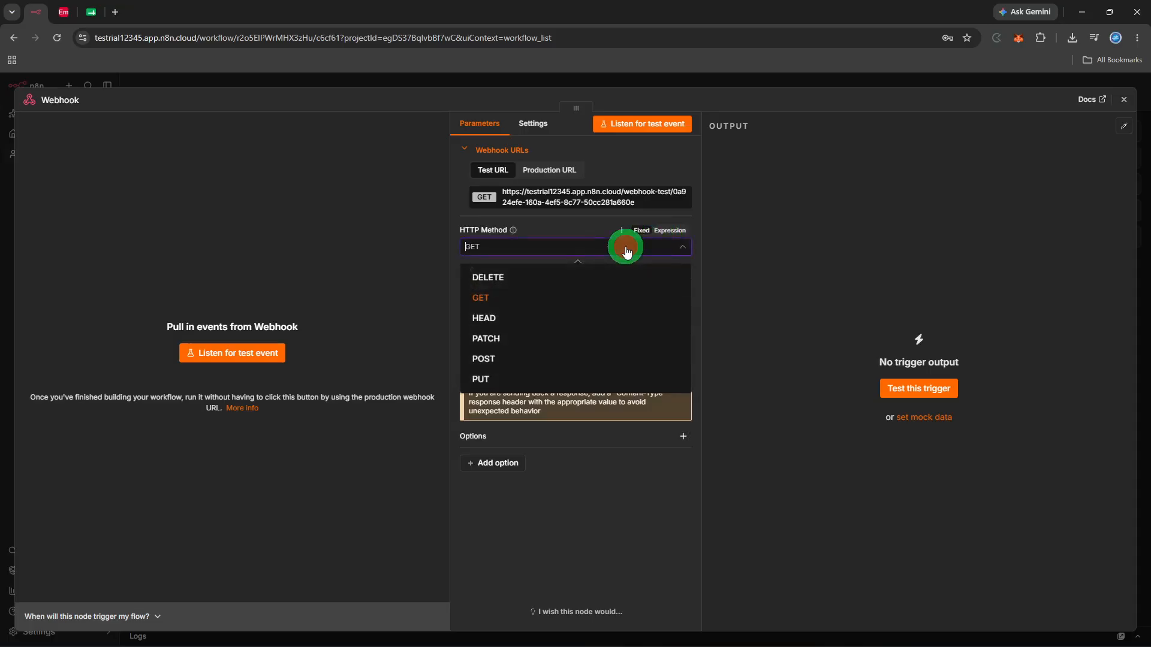
pyautogui.click(558, 370)
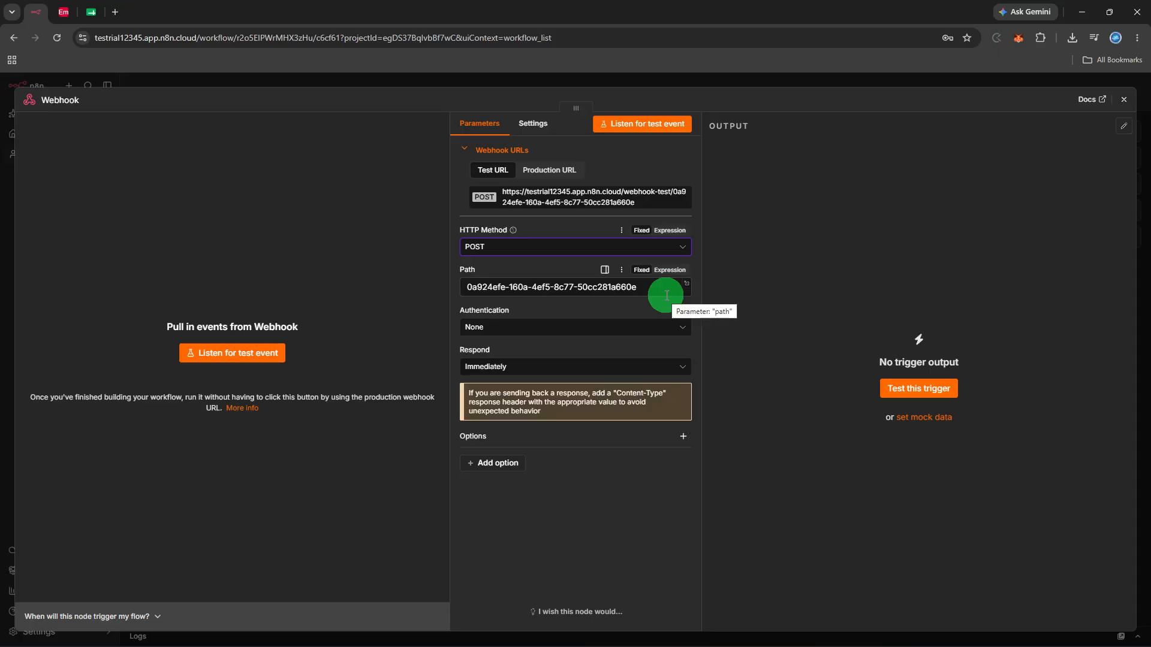
pyautogui.click(667, 294)
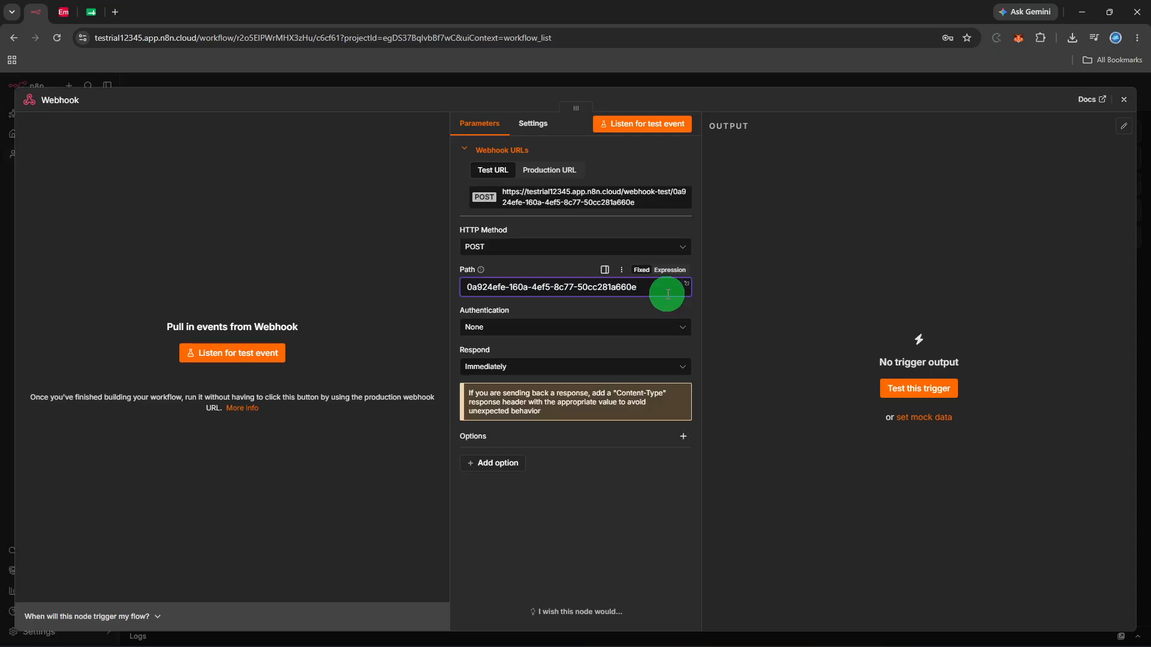
pyautogui.click(652, 334)
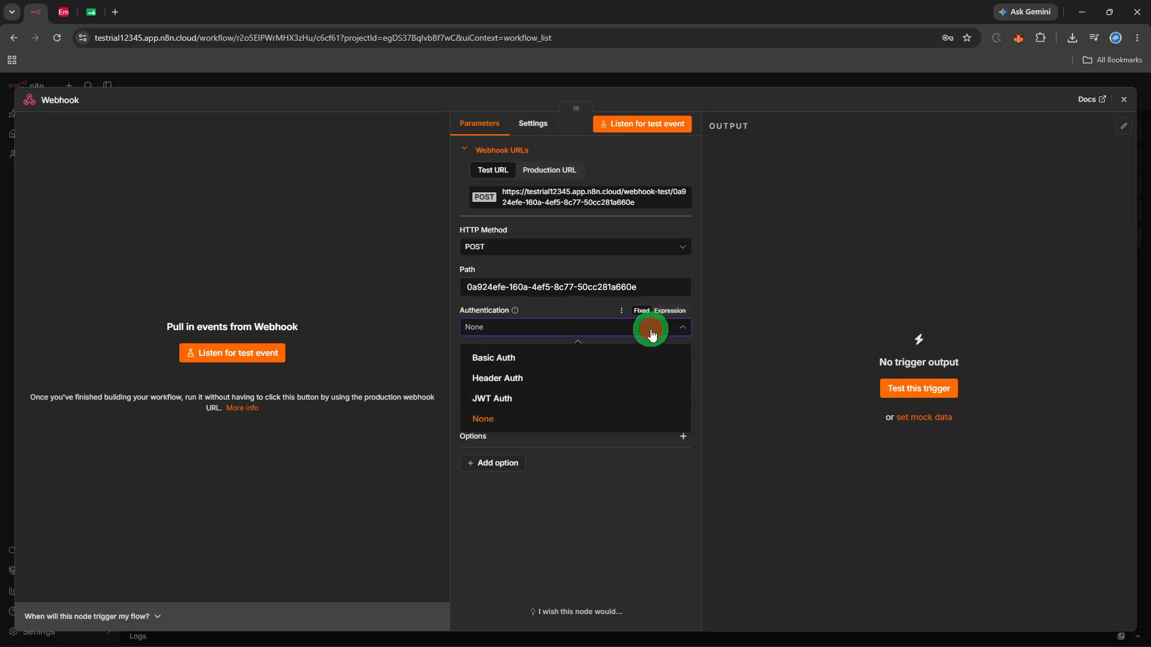
pyautogui.click(652, 331)
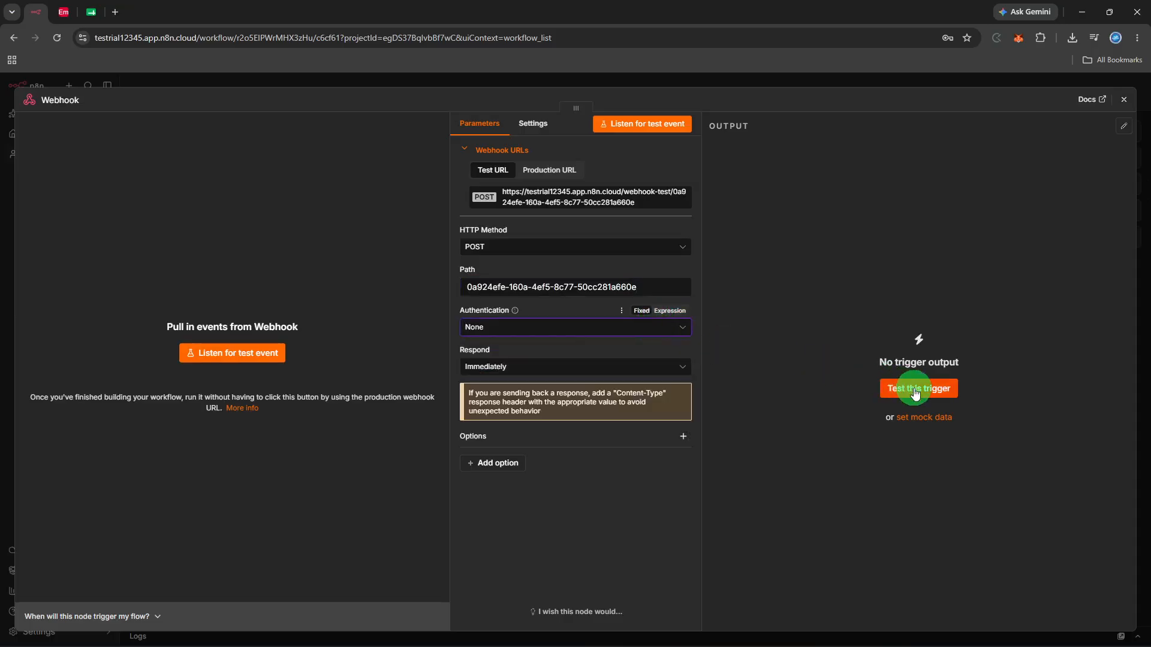
pyautogui.click(1128, 102)
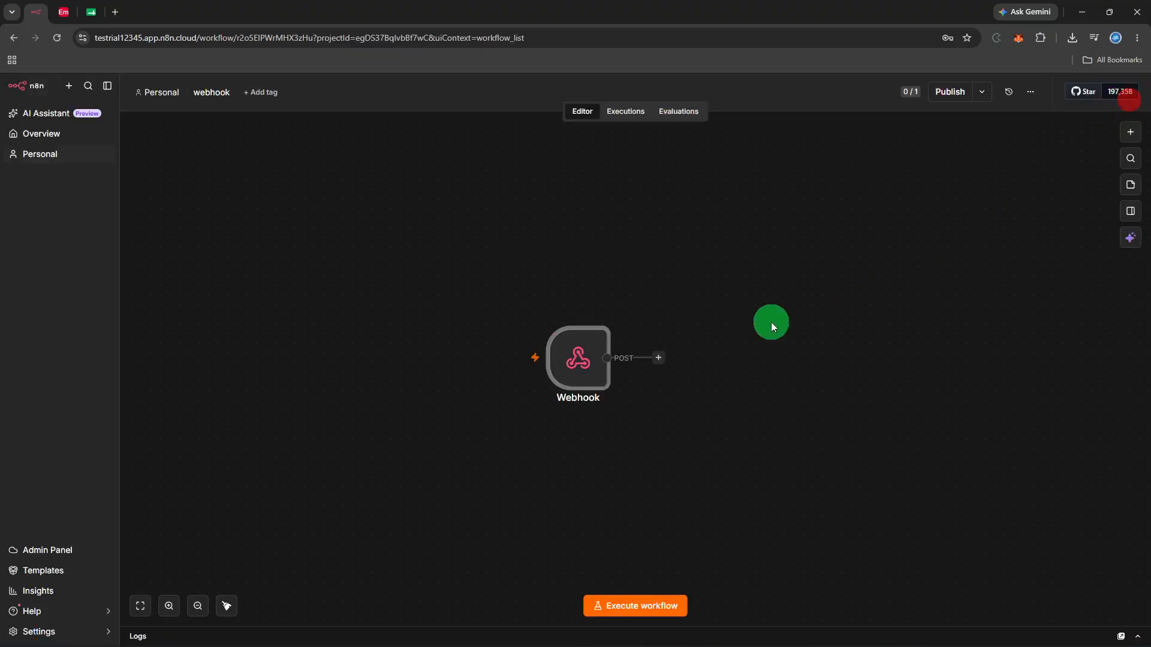
# Add a Google Sheets node with the Create sheet action after the Webhook trigger.
pyautogui.click(657, 357)
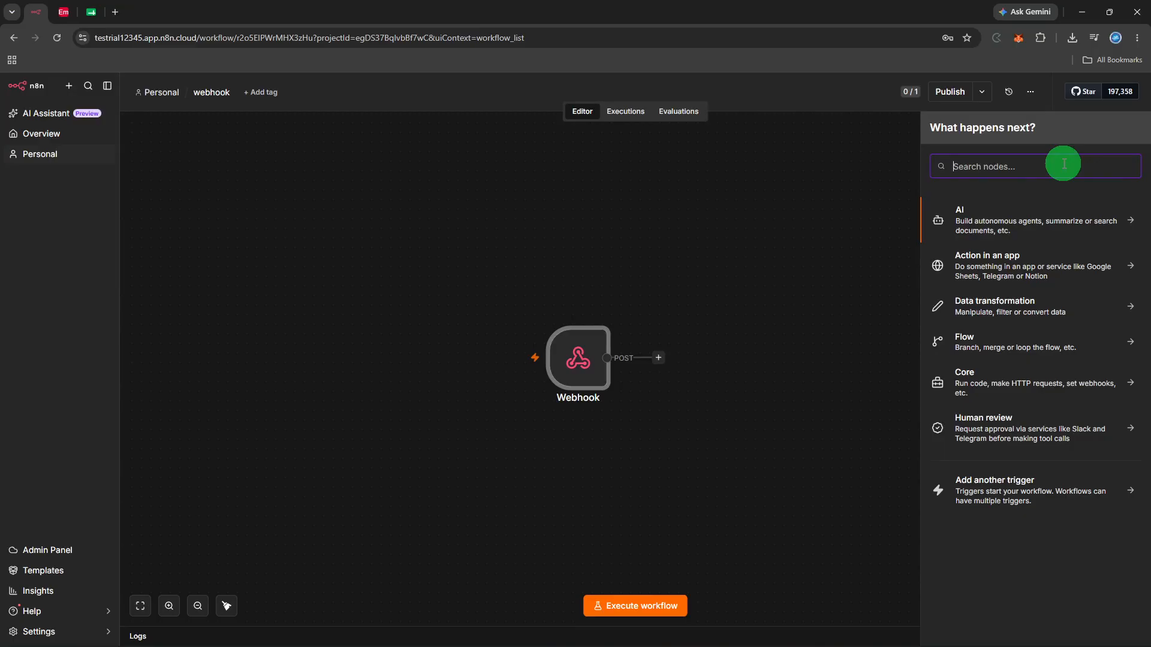
pyautogui.write('goo')
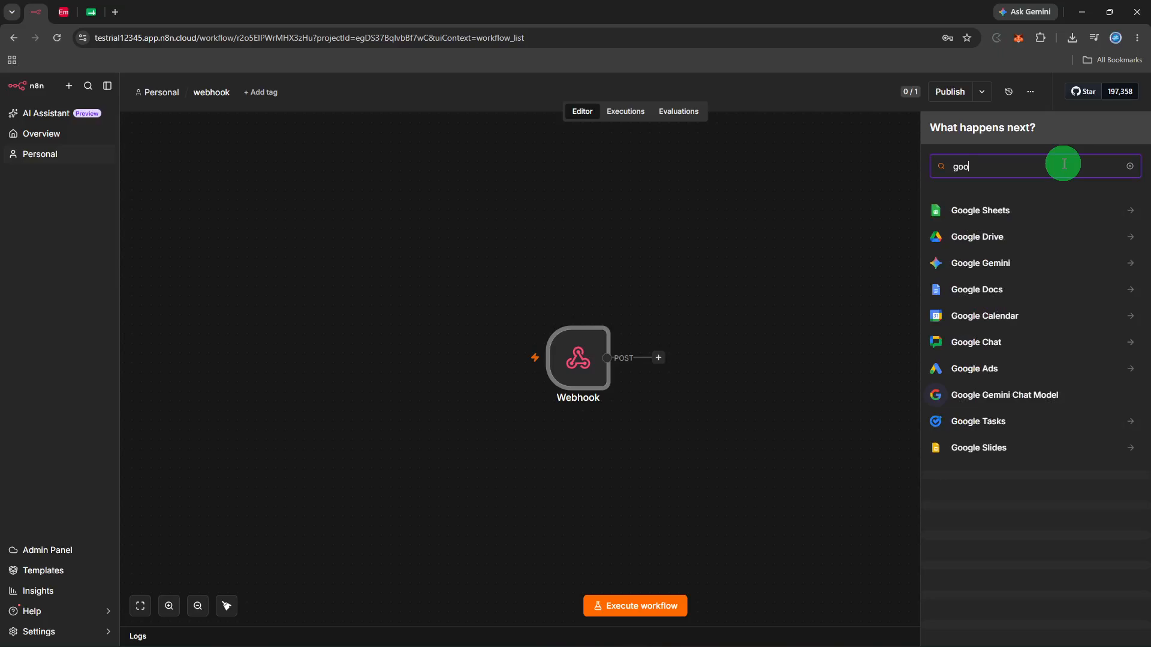
pyautogui.write('gle')
pyautogui.click(1047, 208)
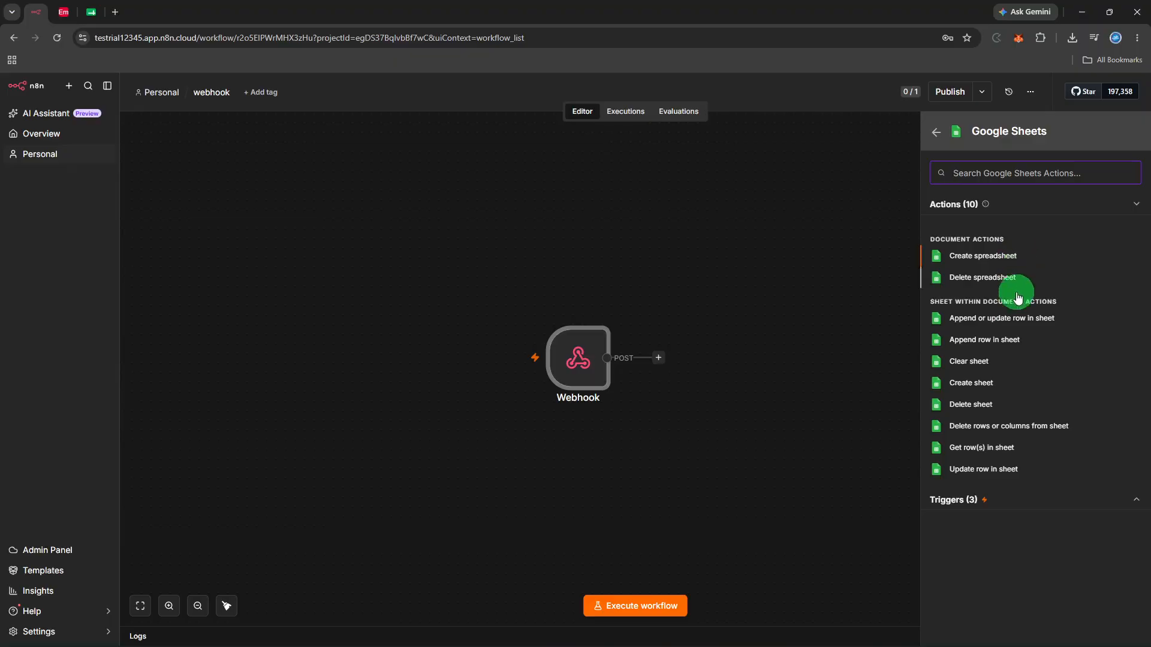
pyautogui.click(999, 390)
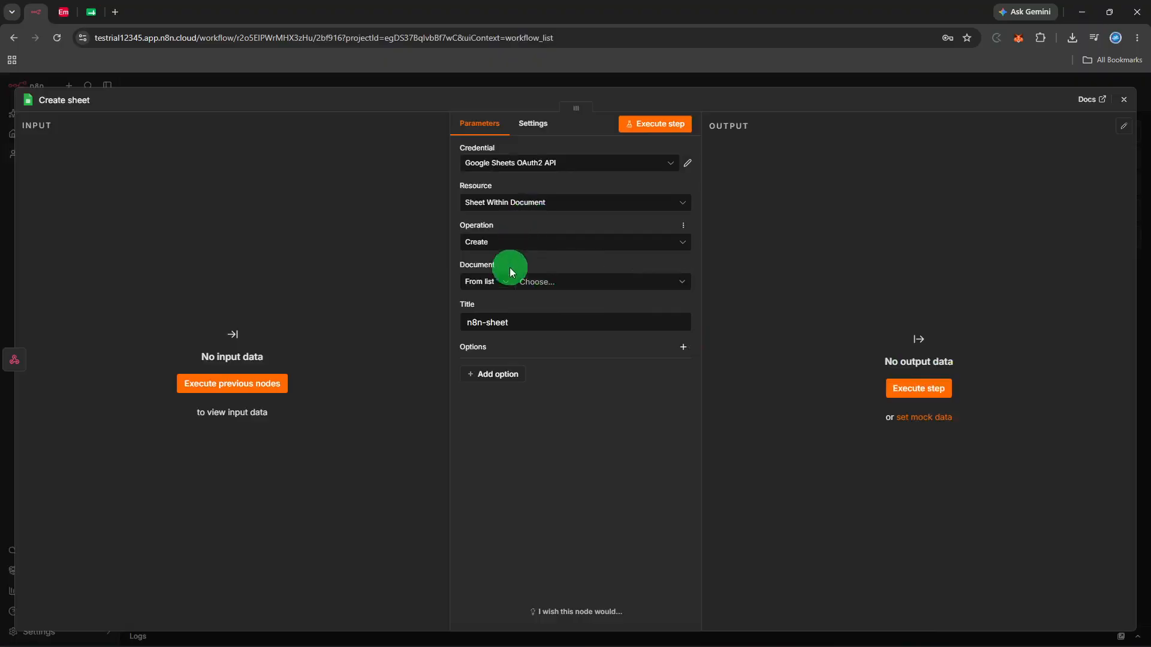
# Choose Getting Started as the Create sheet node's document, execute the step, and return to the canvas.
pyautogui.click(560, 283)
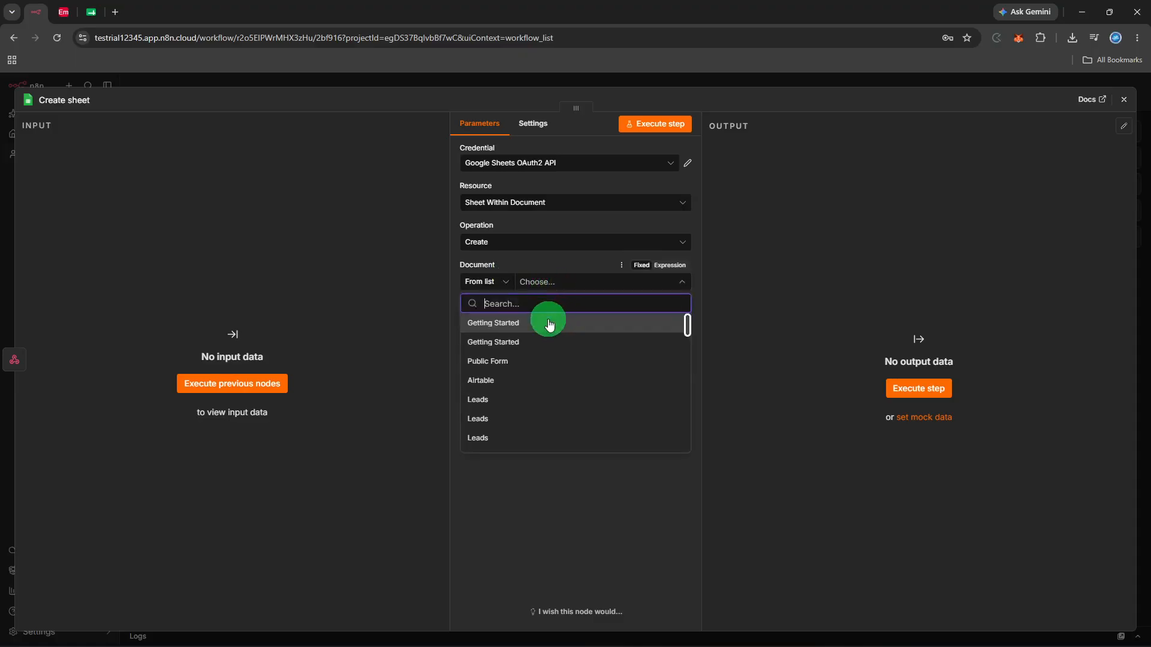
pyautogui.click(550, 323)
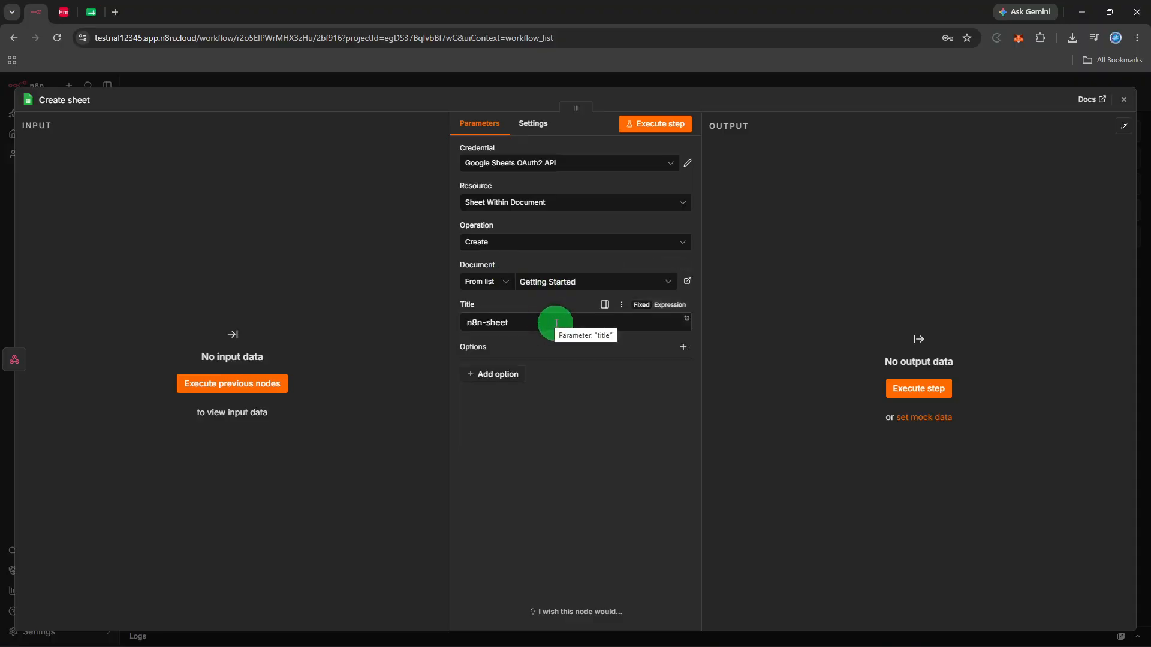
pyautogui.click(921, 399)
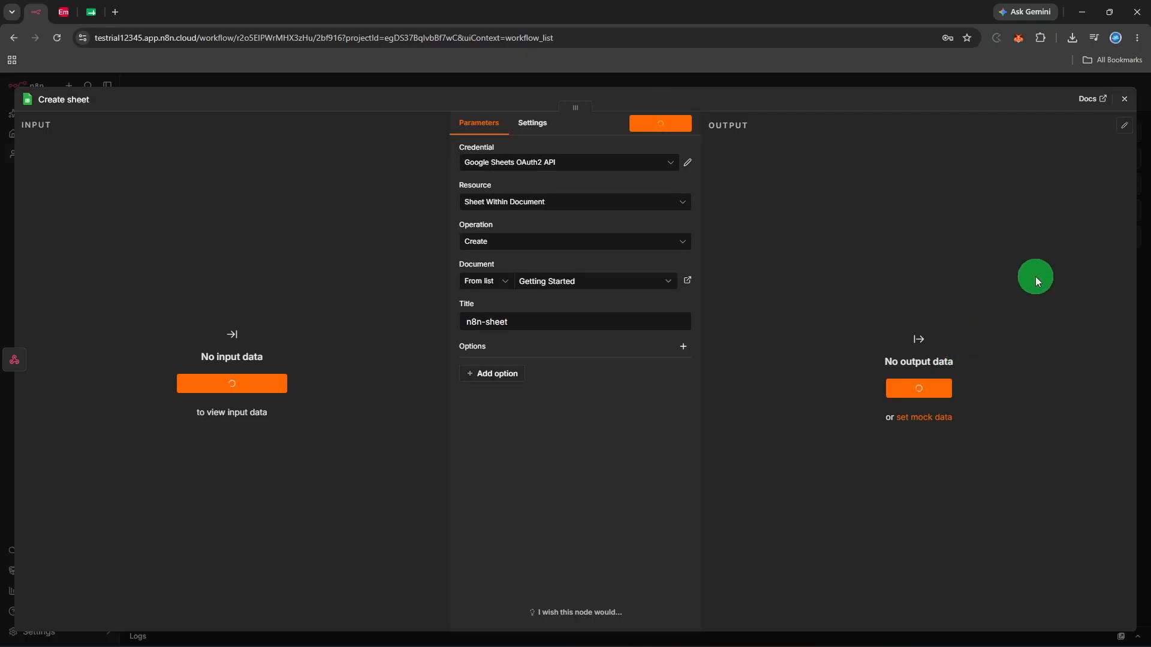
pyautogui.click(1125, 102)
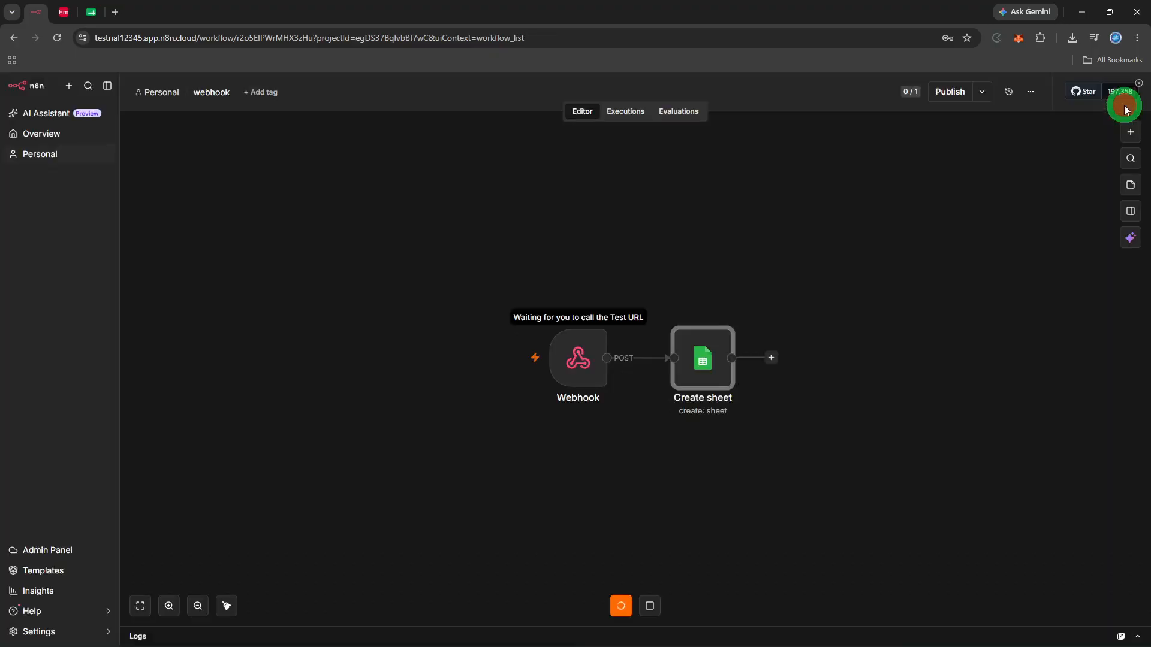
pyautogui.click(900, 276)
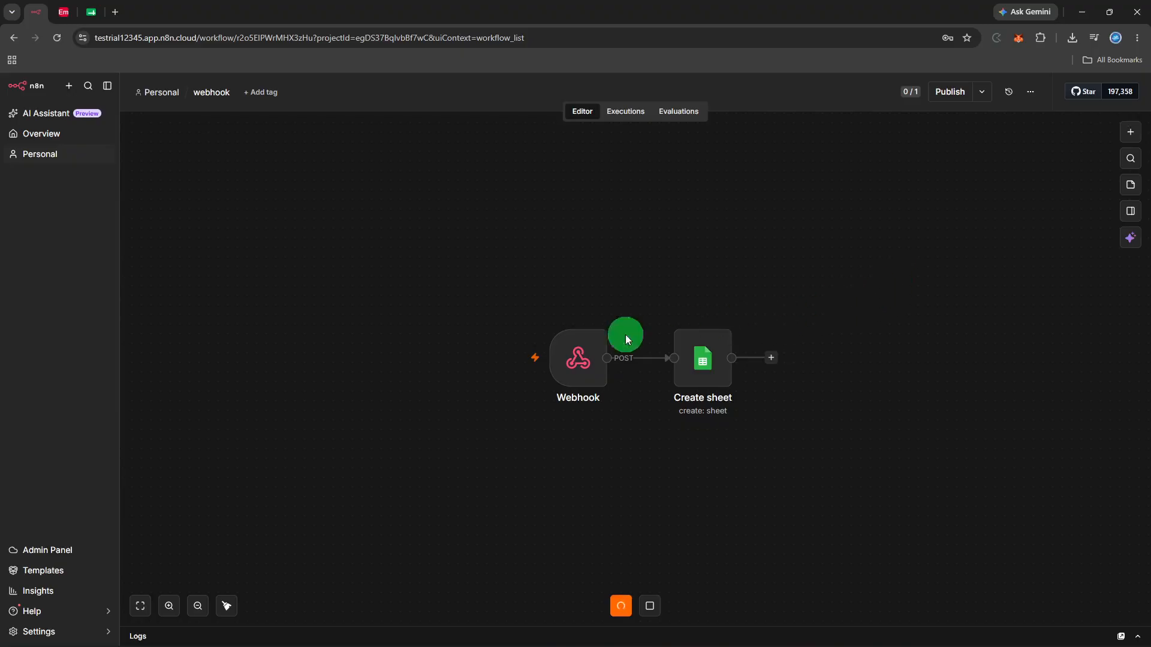
# Review the Webhook node's test URL and listening status, and return to the canvas.
pyautogui.doubleClick(558, 348)
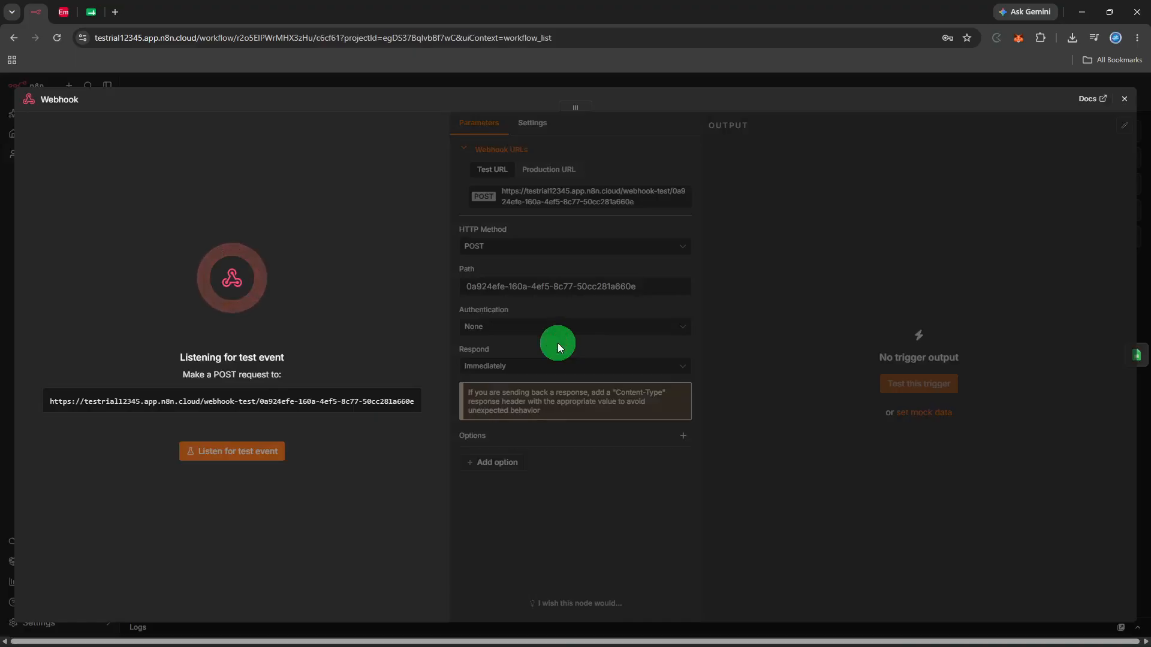
pyautogui.click(559, 343)
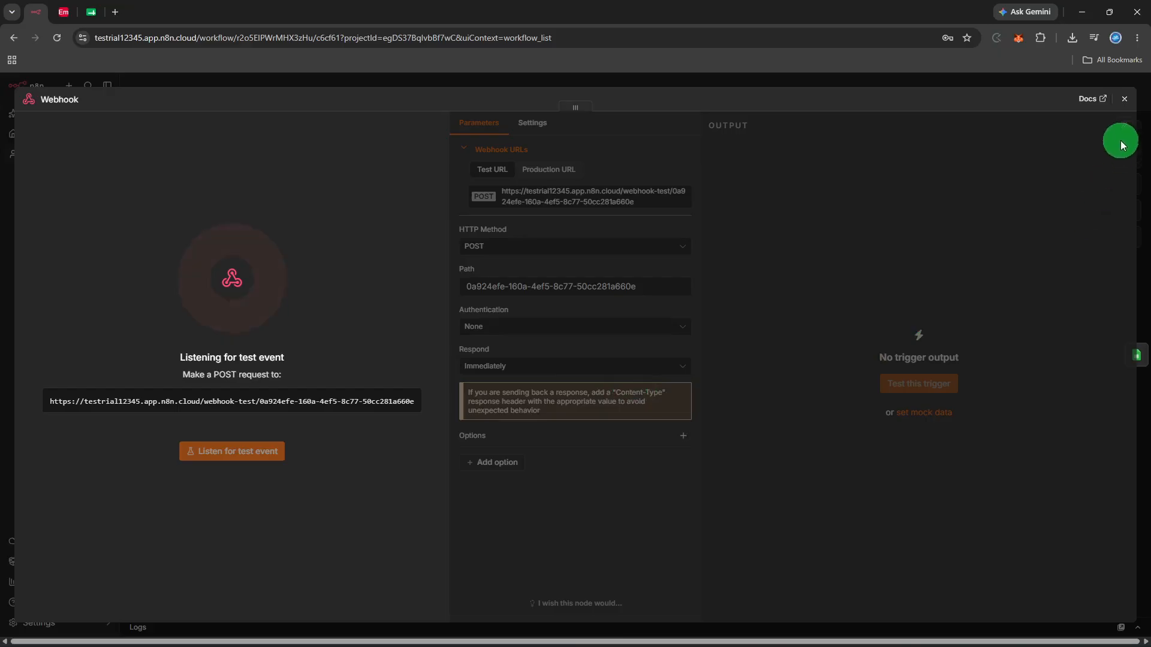
pyautogui.click(1125, 104)
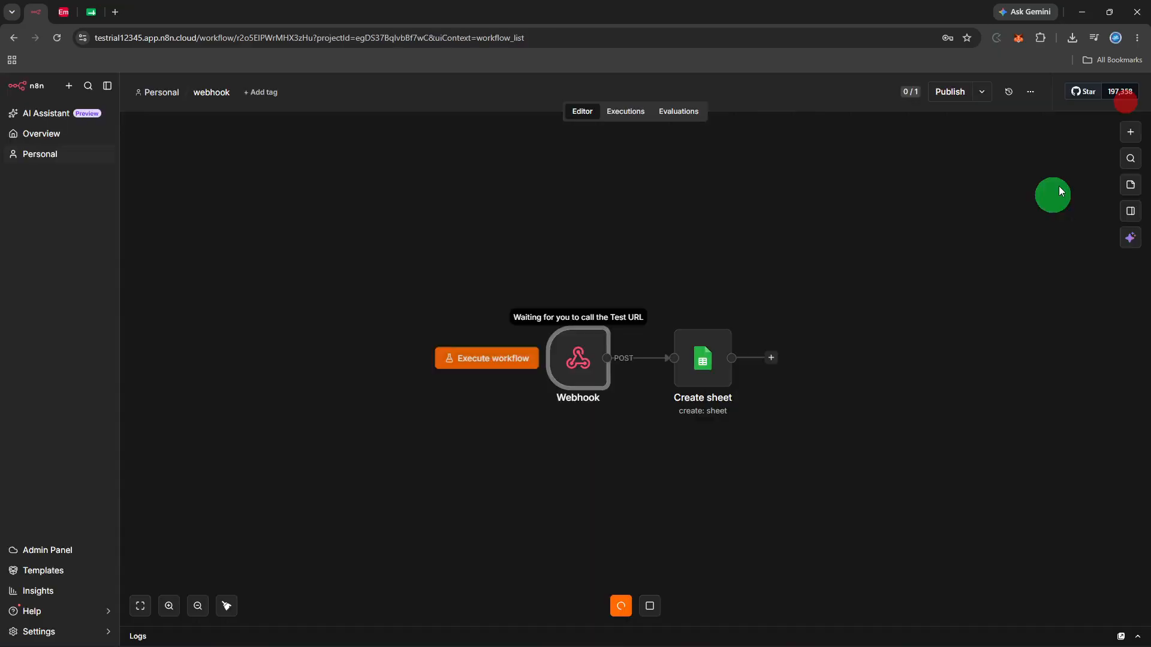
pyautogui.click(992, 286)
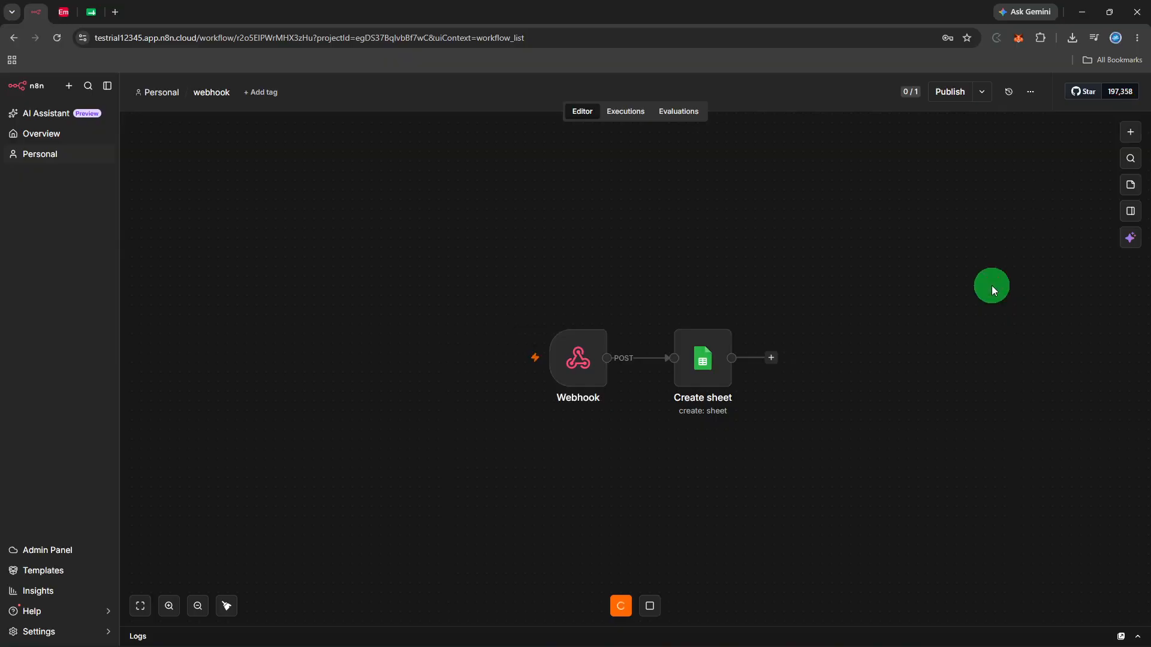
# Publish the workflow under the suggested version name and dismiss the publishing notice and production checklist.
pyautogui.click(950, 91)
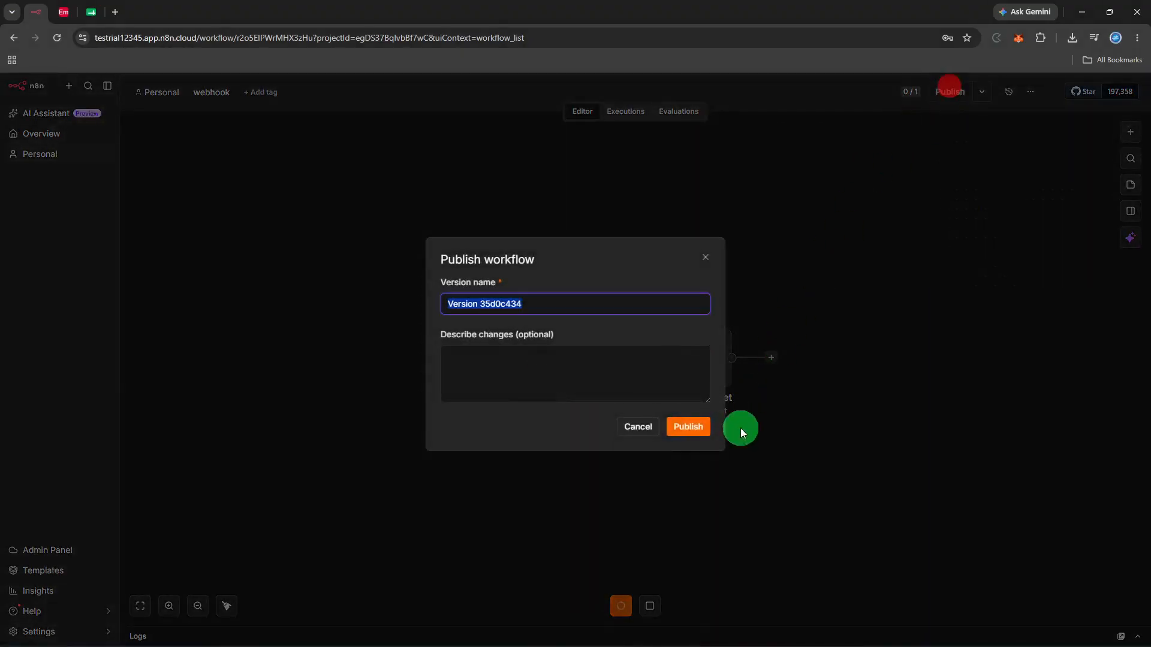
pyautogui.click(695, 430)
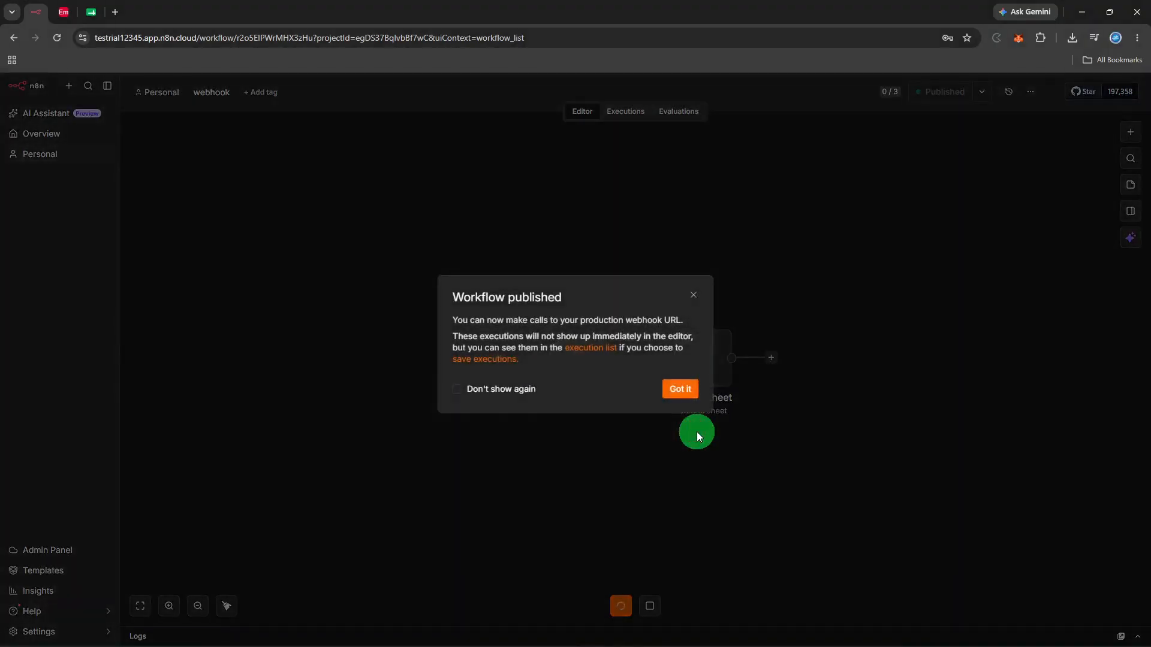
pyautogui.click(691, 391)
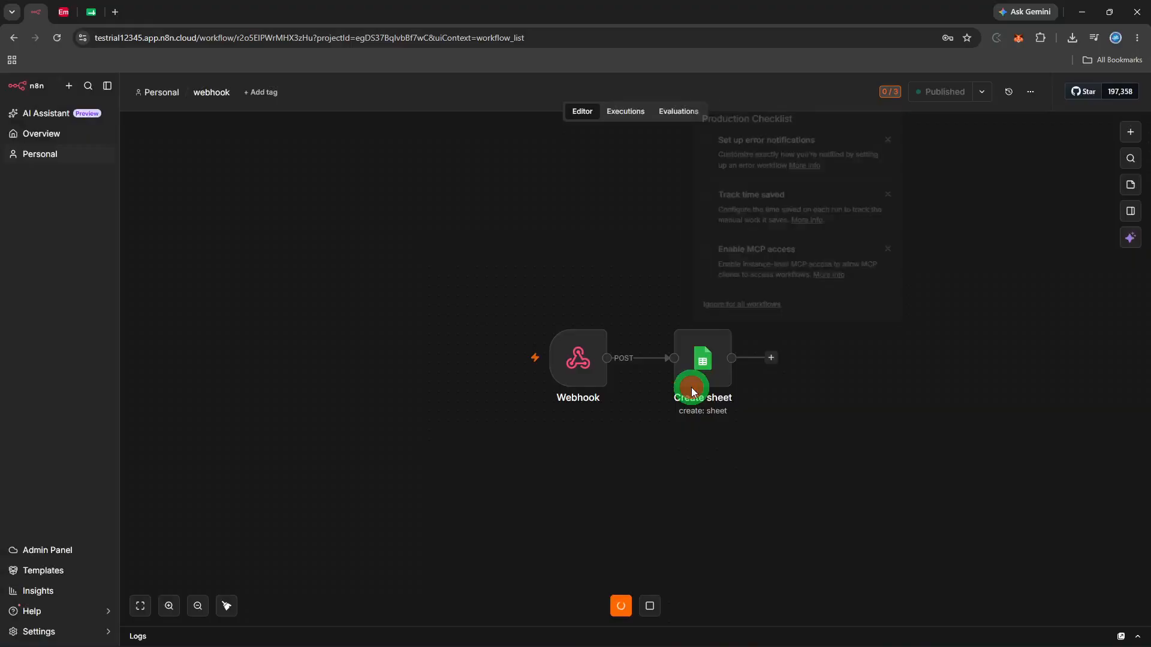
pyautogui.click(874, 426)
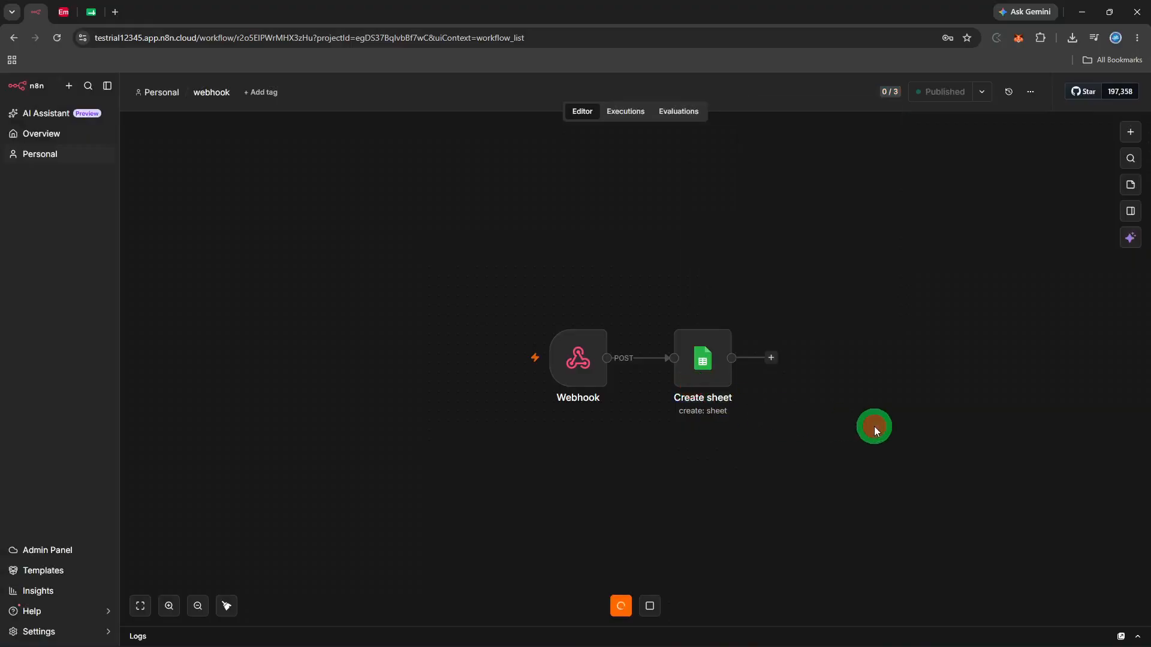